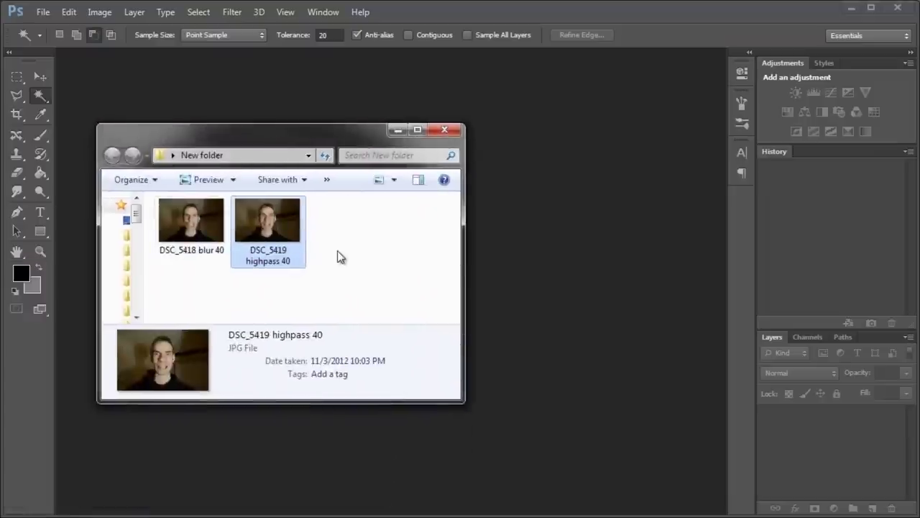
Drag DSC_5418 blur 40.JPG from Explorer into the empty workspace to open it
click(340, 257)
drag(256, 144, 38, 155)
click(3, 237)
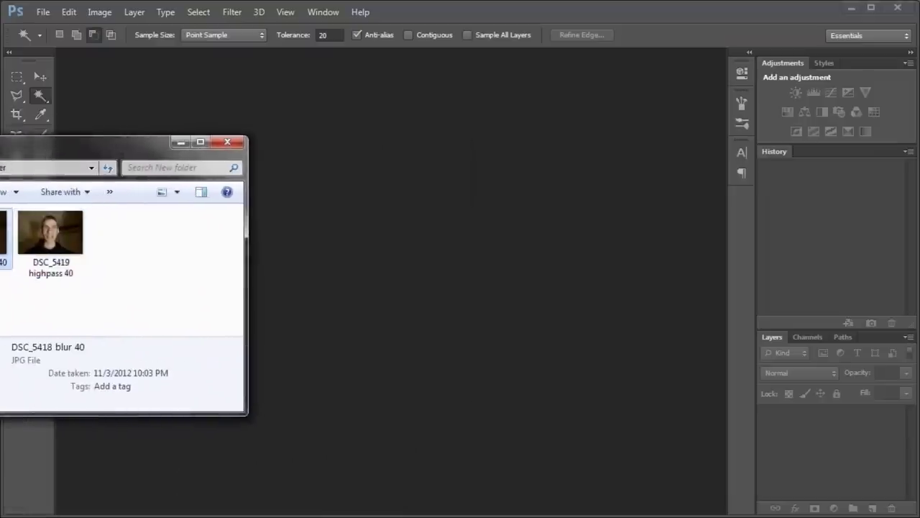
drag(3, 237, 338, 331)
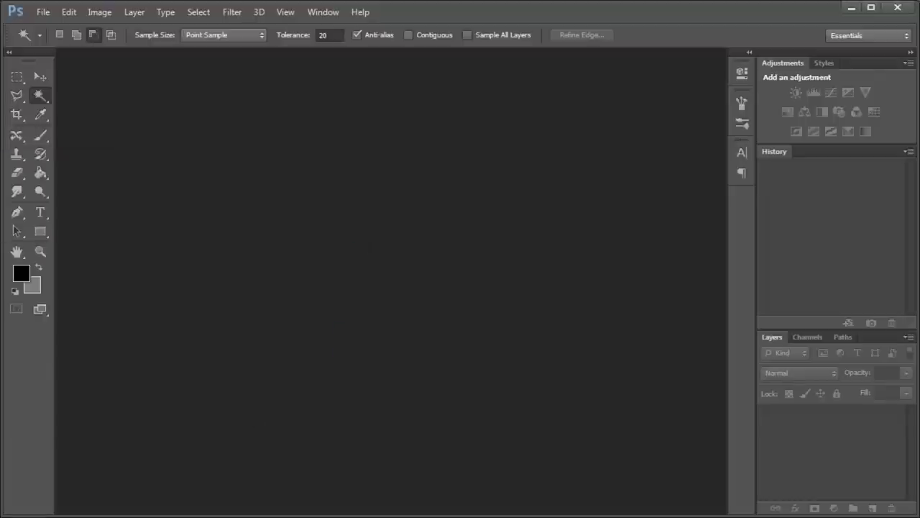
key(alt+Tab)
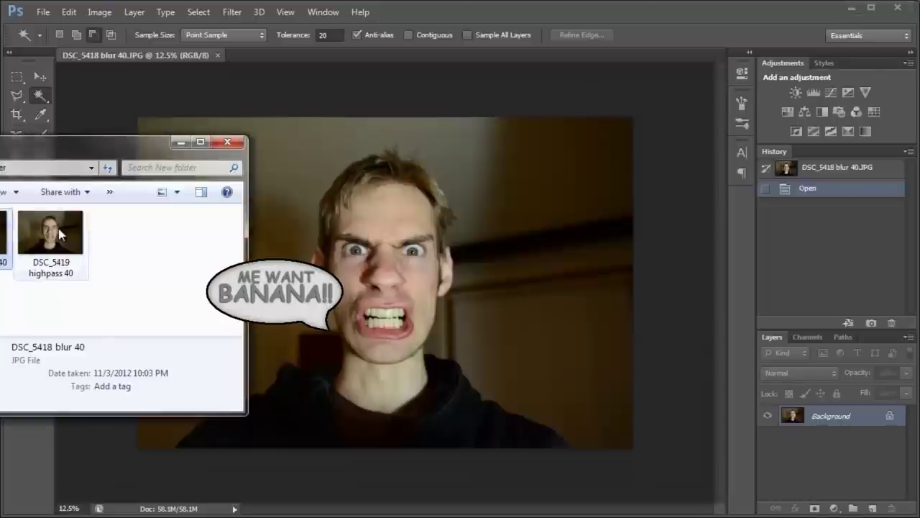
Place DSC_5419 highpass 40 above the angry face, hide it, and select Background
click(56, 255)
drag(56, 255, 396, 274)
key(Return)
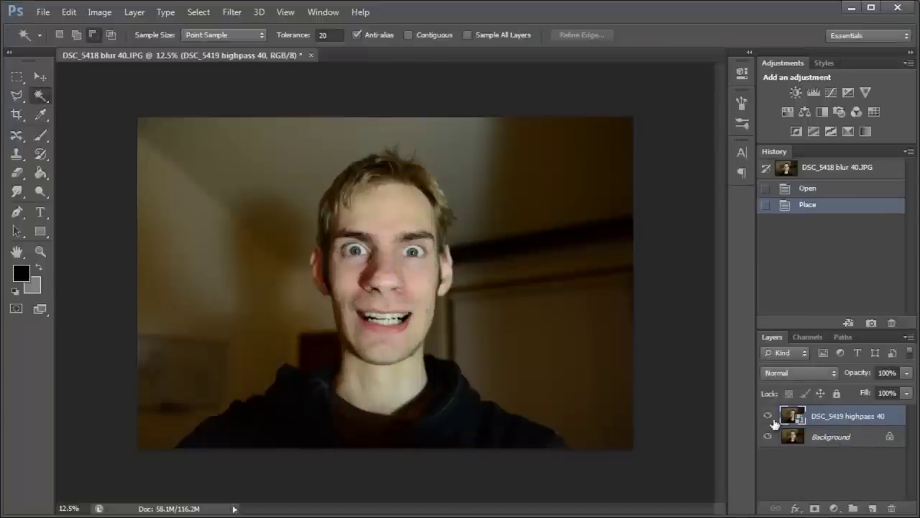
click(768, 417)
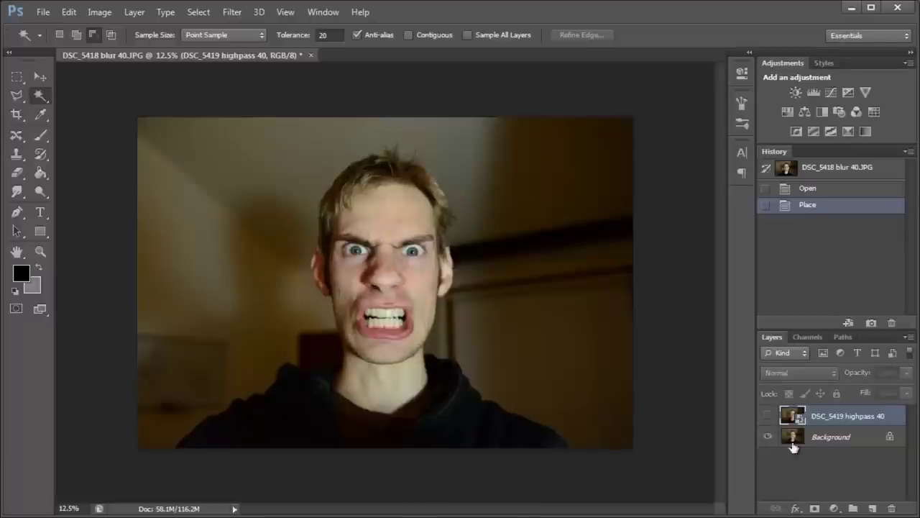
click(827, 440)
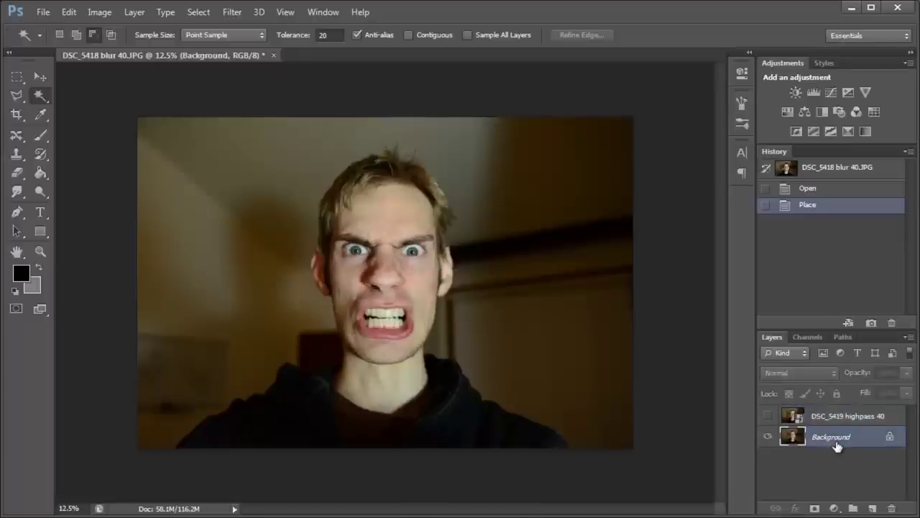
Open the Gaussian Blur filter on the Background and select its radius value
click(199, 11)
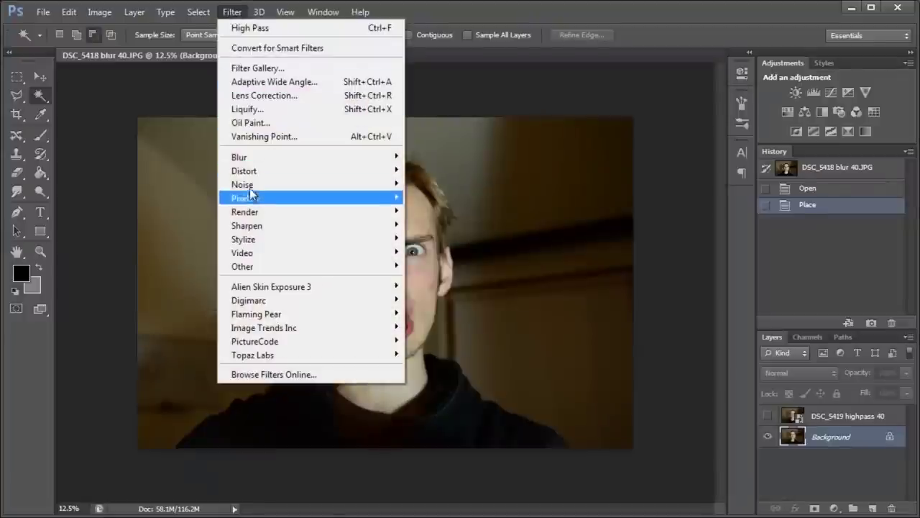
mouse_move(259, 157)
click(423, 256)
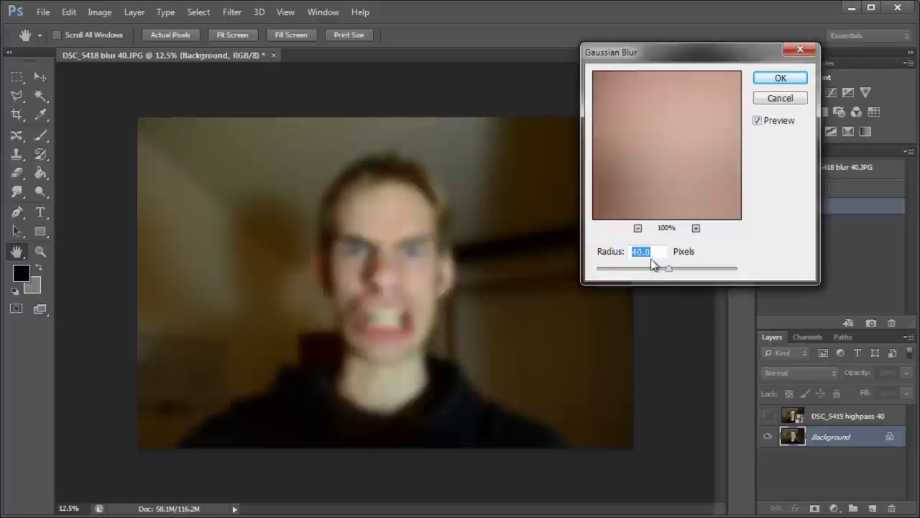
click(642, 251)
click(596, 253)
click(610, 252)
drag(651, 252, 642, 253)
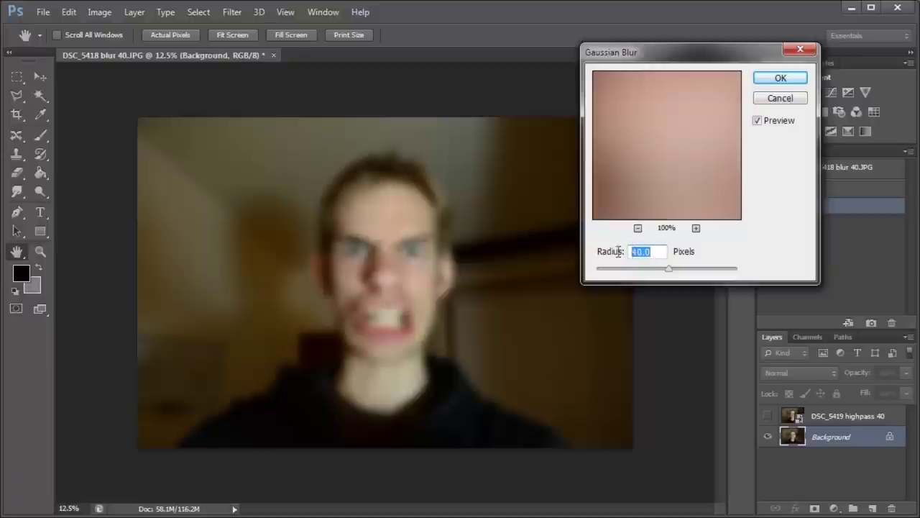
Keep the Gaussian Blur radius at 40 pixels and apply it
click(651, 253)
click(615, 256)
click(646, 251)
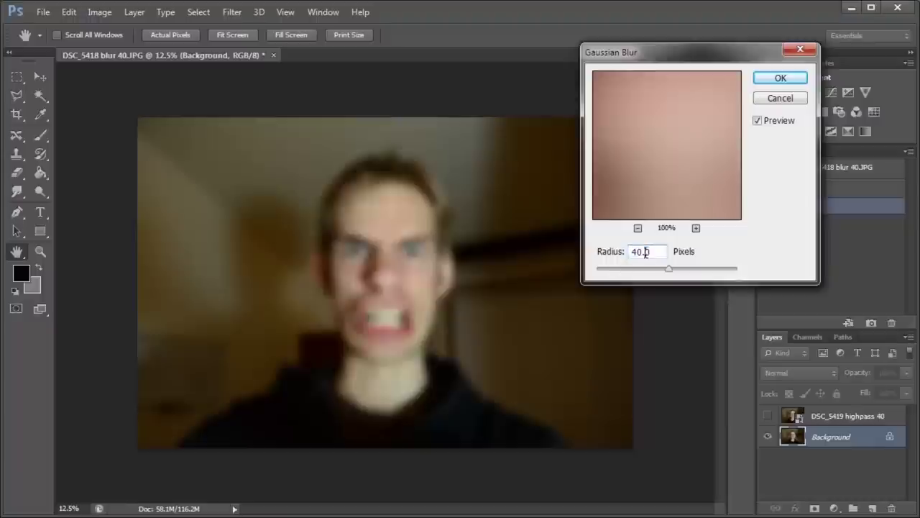
click(610, 252)
click(628, 253)
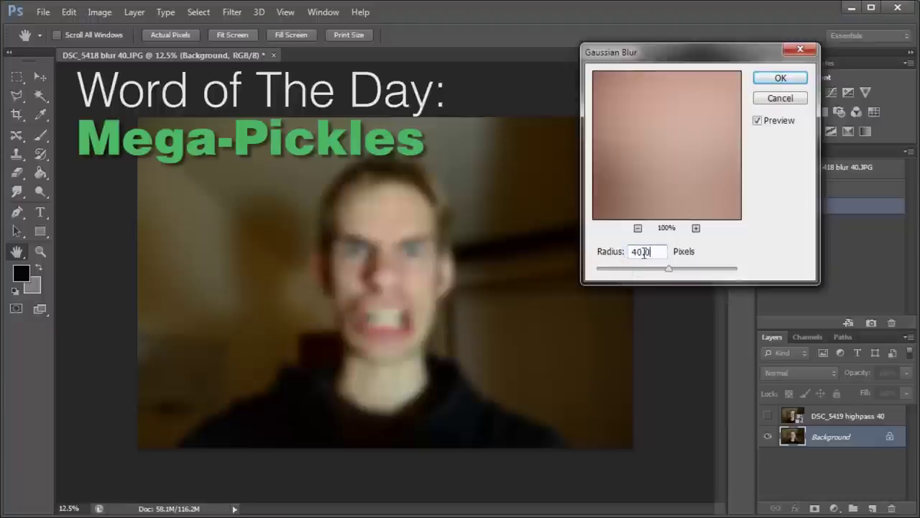
click(598, 253)
click(783, 78)
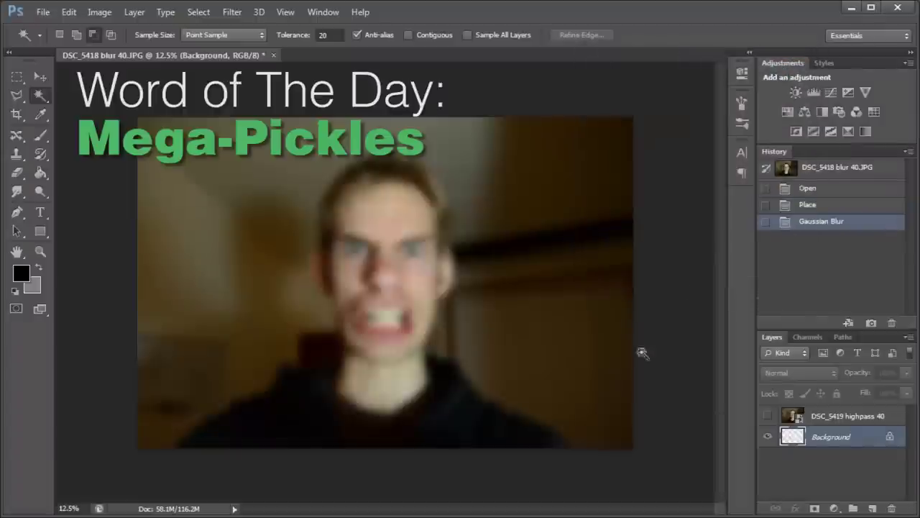
Show and select the highpass layer, Rasterize Layer, then step back and forward in History
click(769, 416)
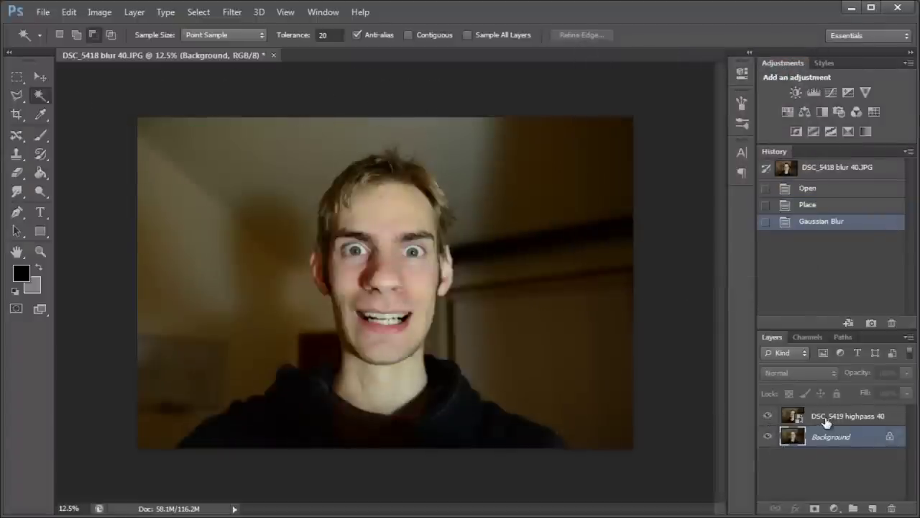
click(826, 420)
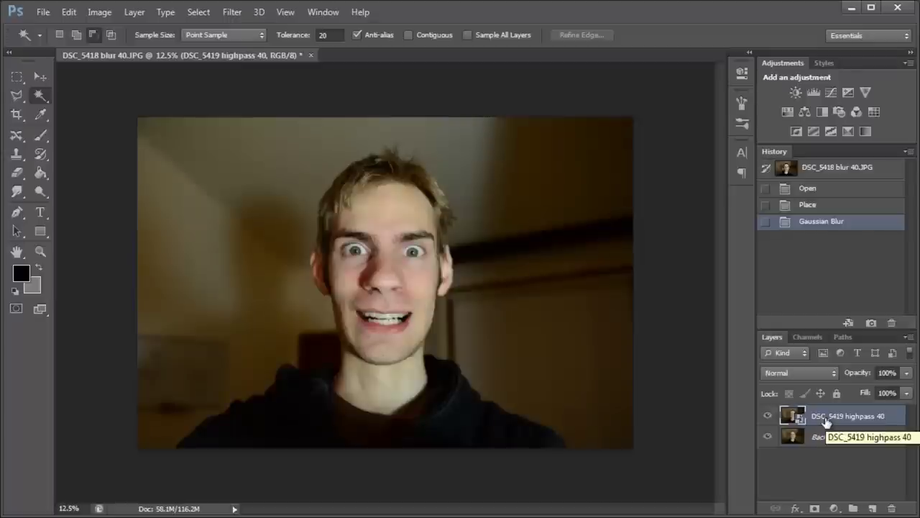
right_click(827, 422)
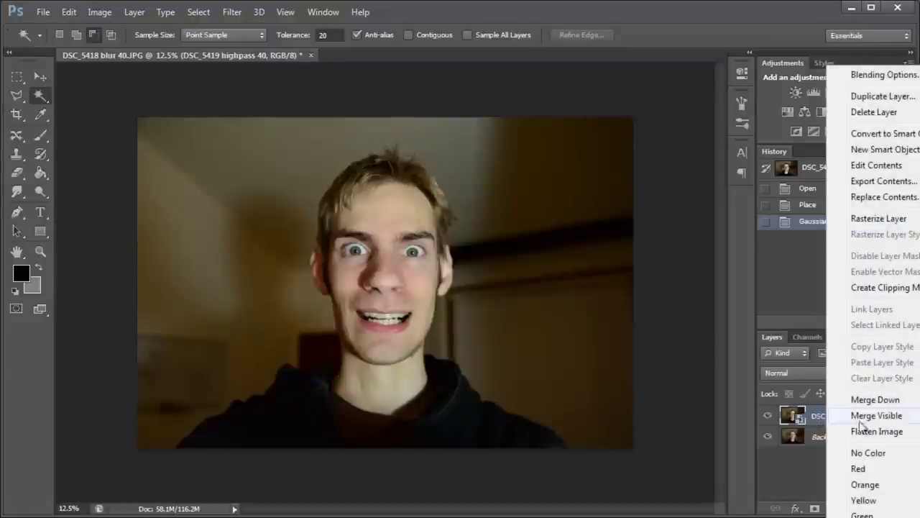
click(878, 219)
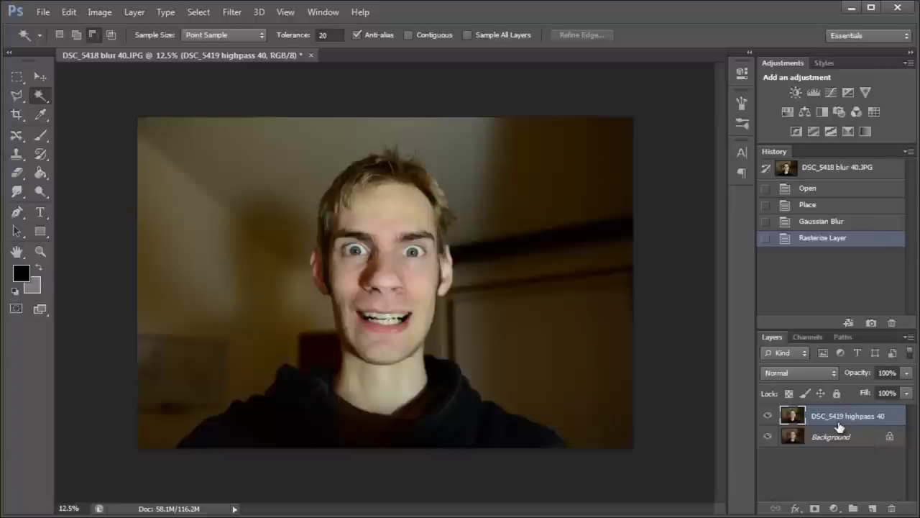
click(837, 225)
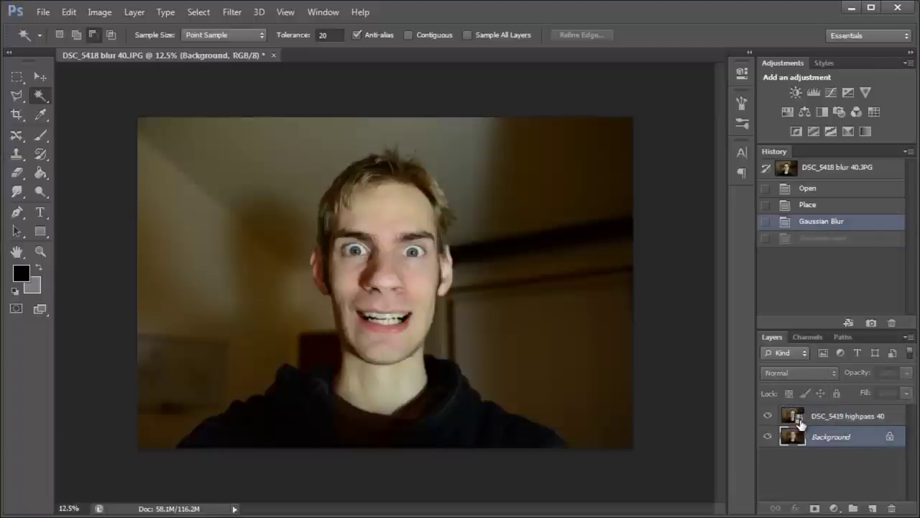
click(839, 242)
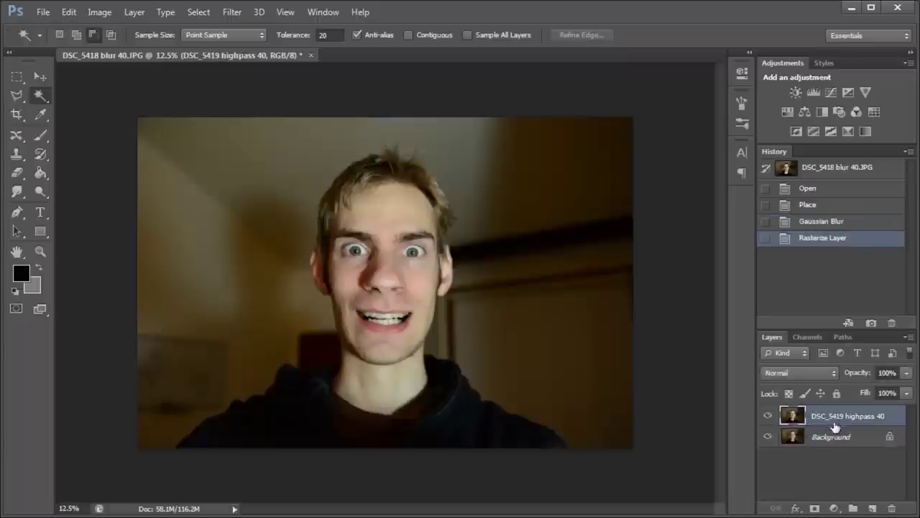
Apply Filter > Other > High Pass to the smiling layer and set it to Overlay
click(235, 12)
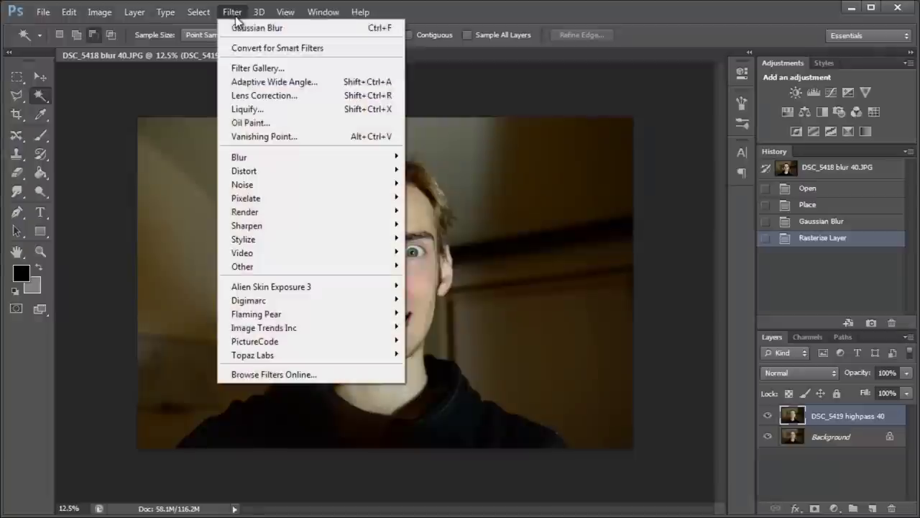
mouse_move(284, 267)
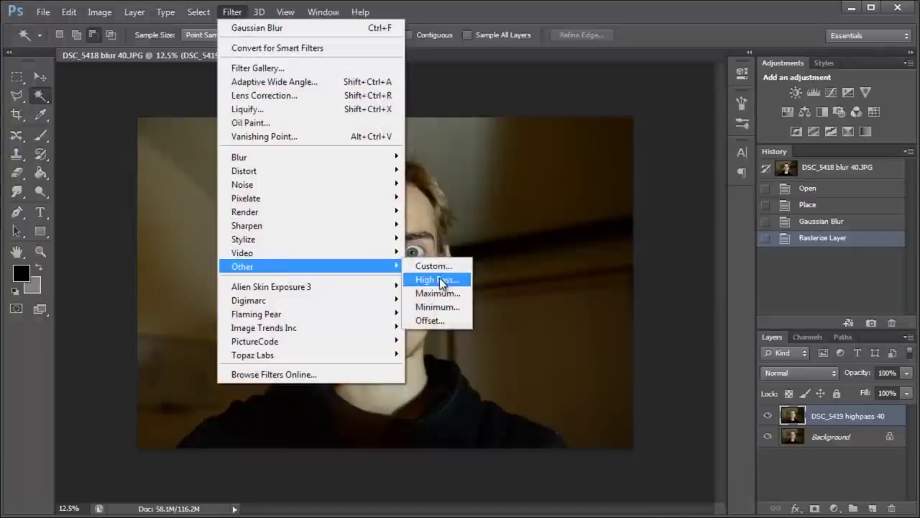
click(442, 280)
click(824, 110)
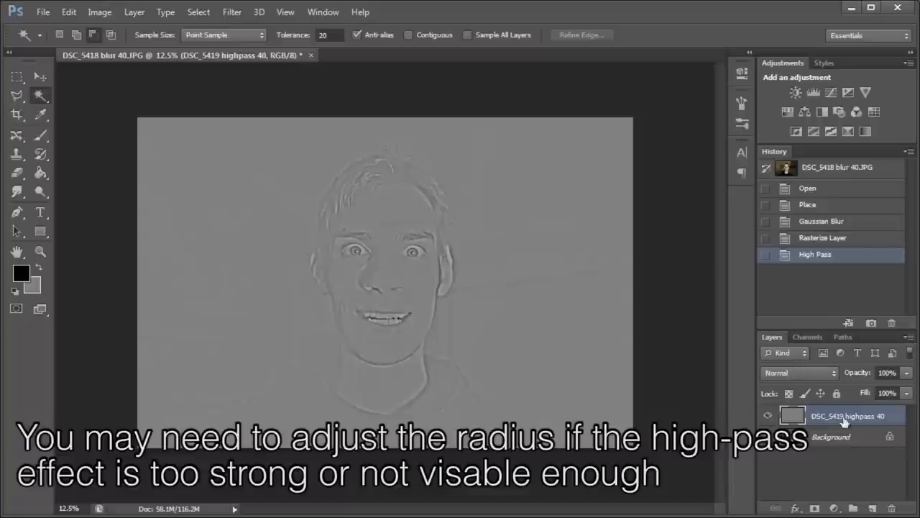
click(774, 372)
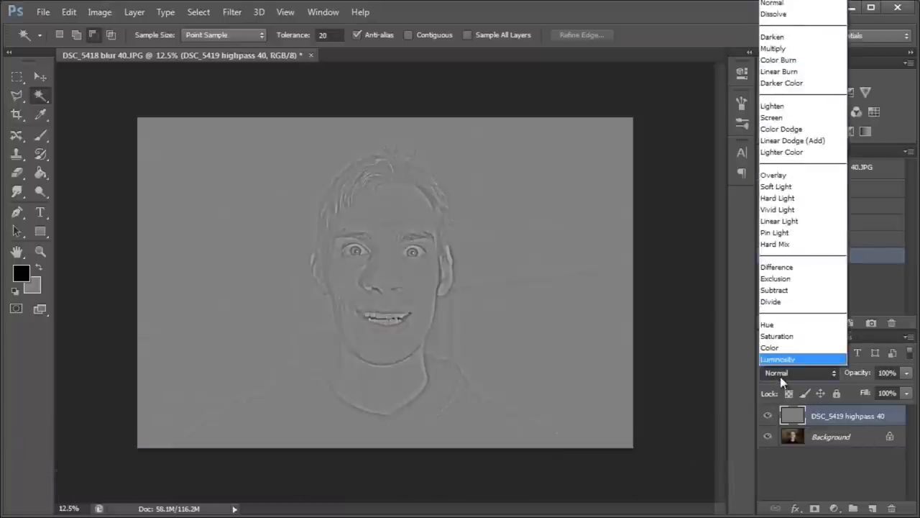
click(784, 177)
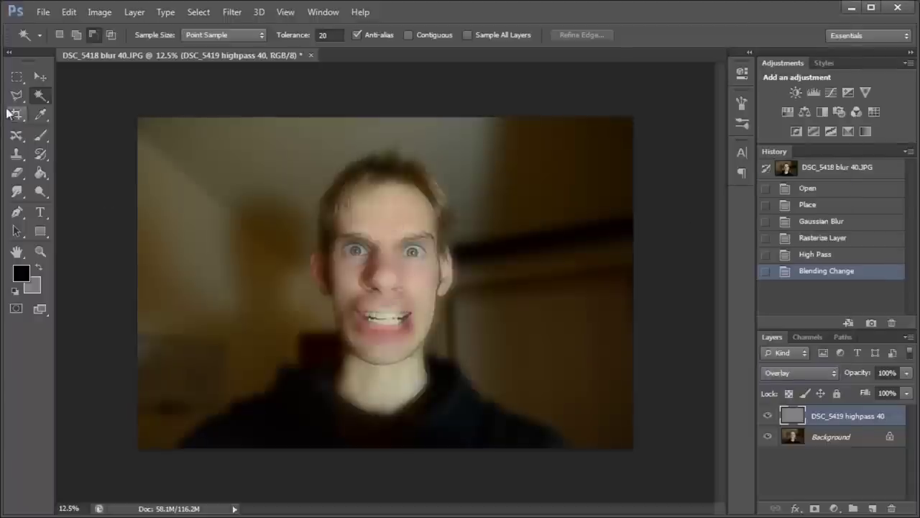
Select the Background layer and drag its lock away to make it Layer 0
click(17, 77)
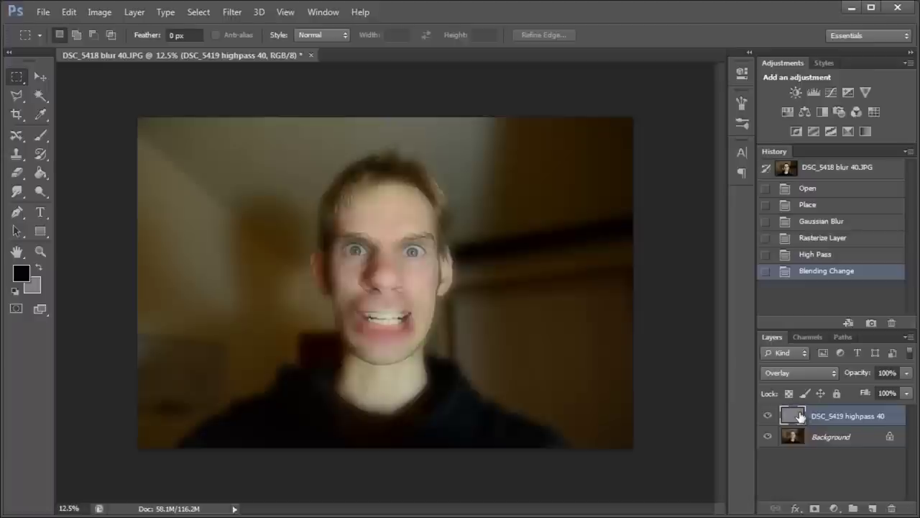
click(840, 436)
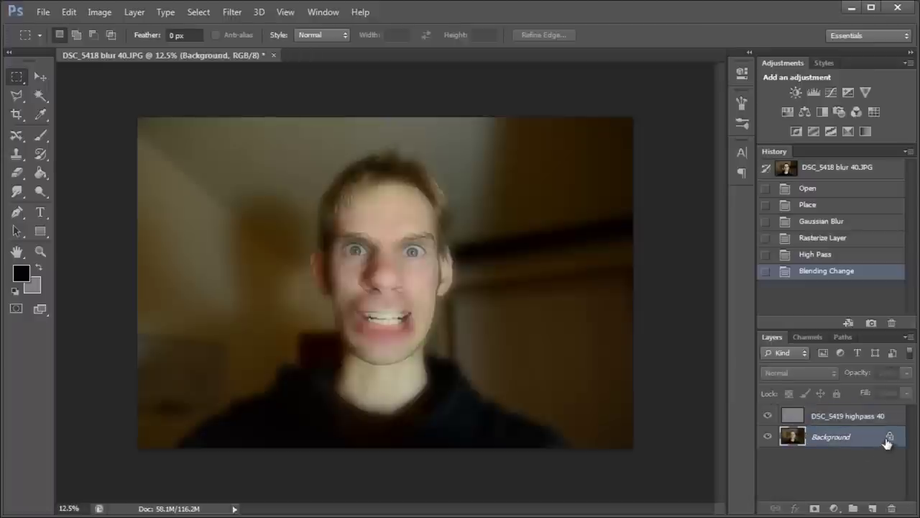
click(815, 424)
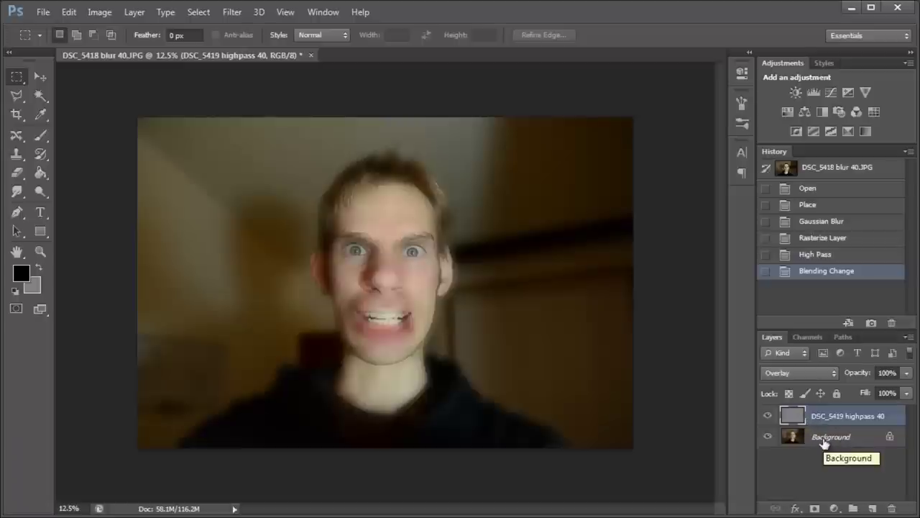
click(824, 440)
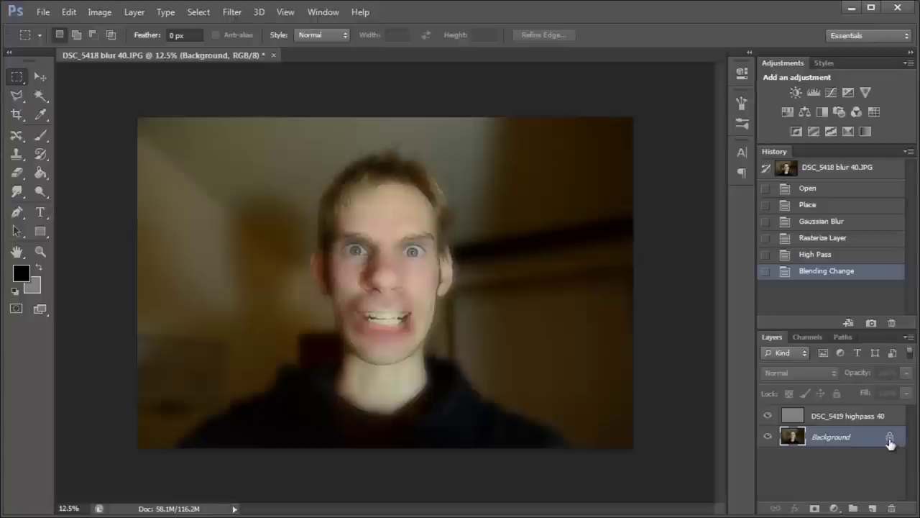
drag(890, 443, 893, 508)
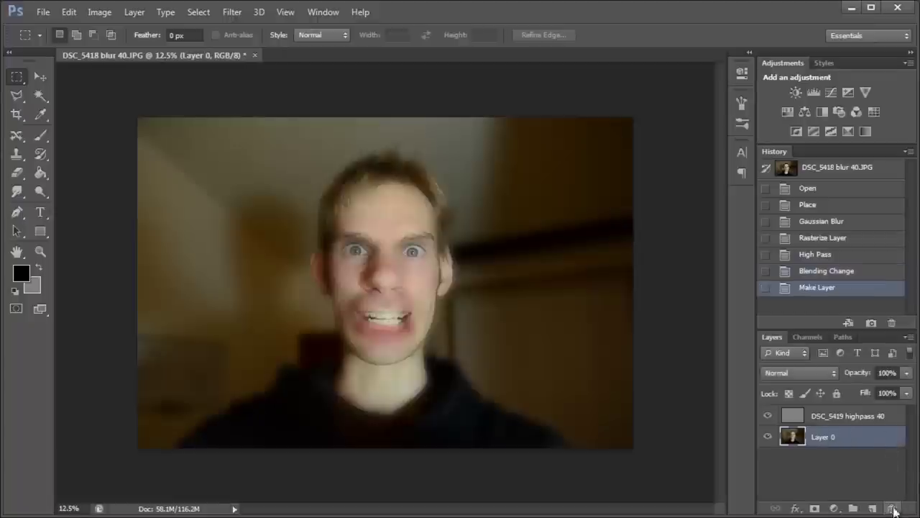
Move Layer 0 above the highpass layer and blend it in Overlay
drag(812, 447, 811, 410)
click(802, 373)
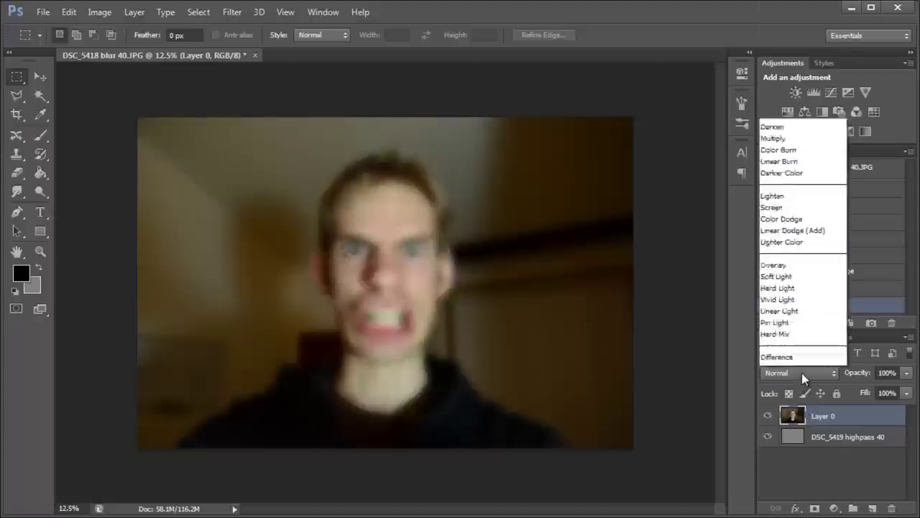
click(795, 175)
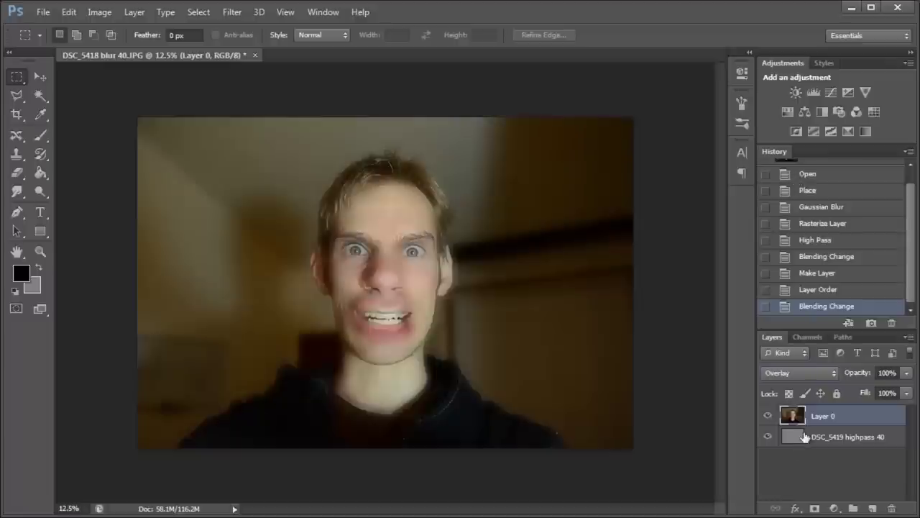
click(845, 256)
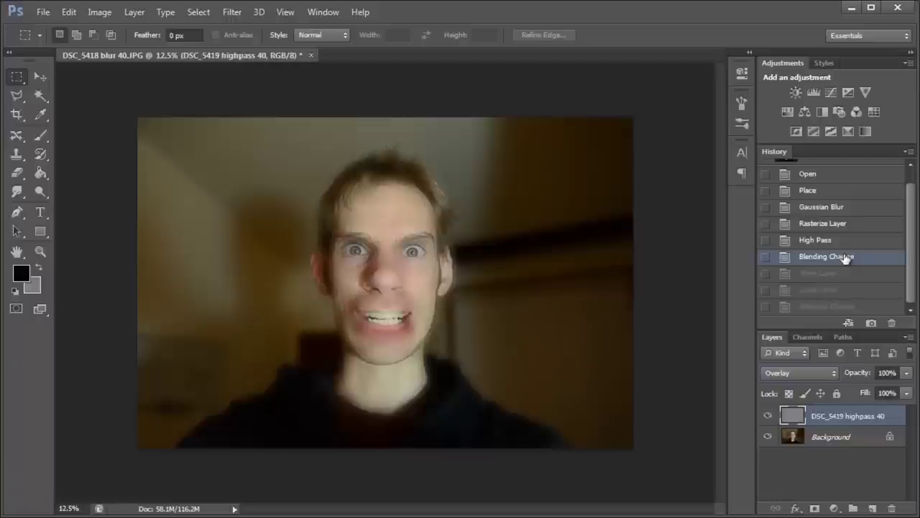
click(840, 306)
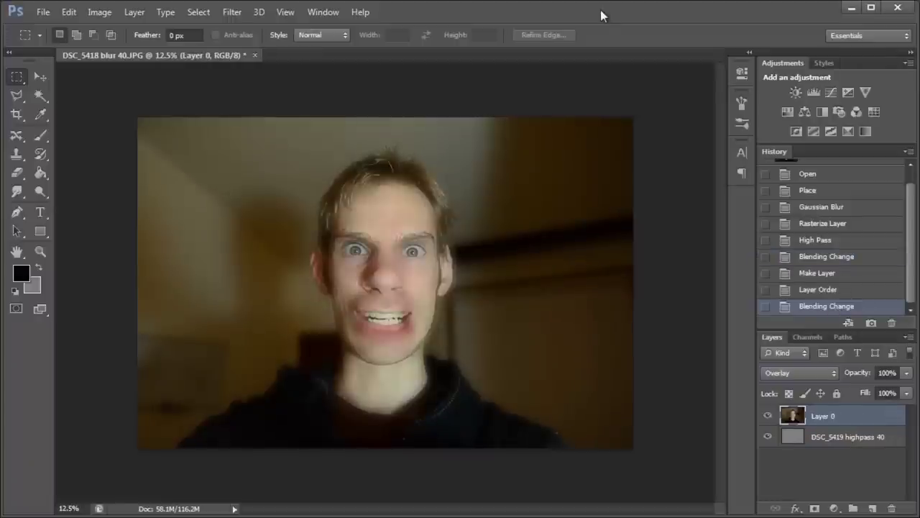
key(ctrl+plus)
key(ctrl+plus)
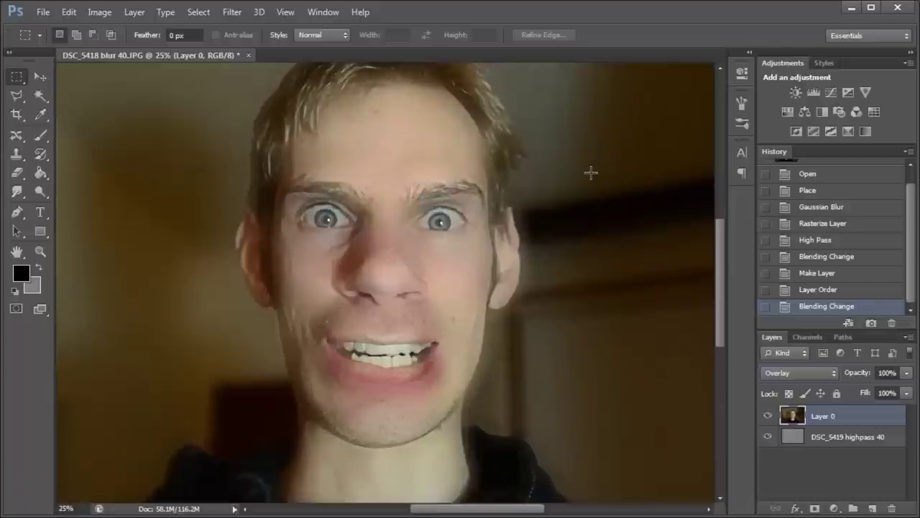
key(ctrl+minus)
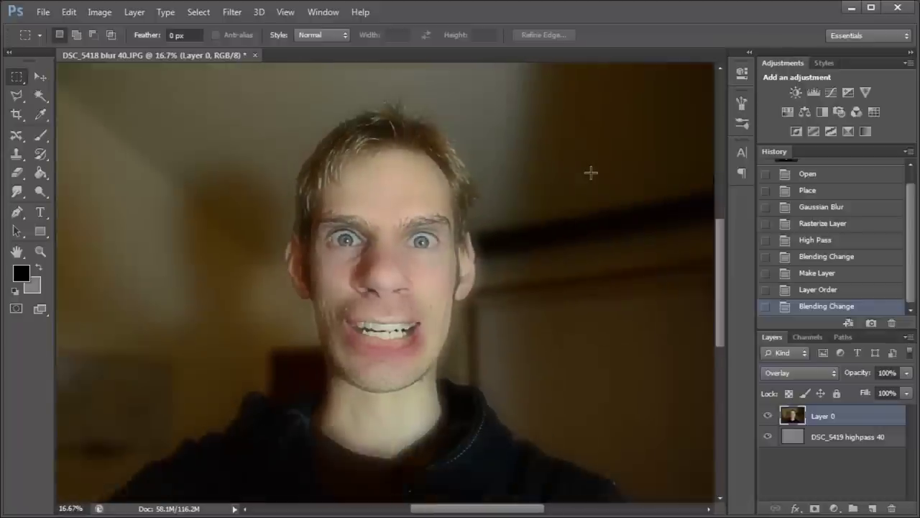
click(857, 440)
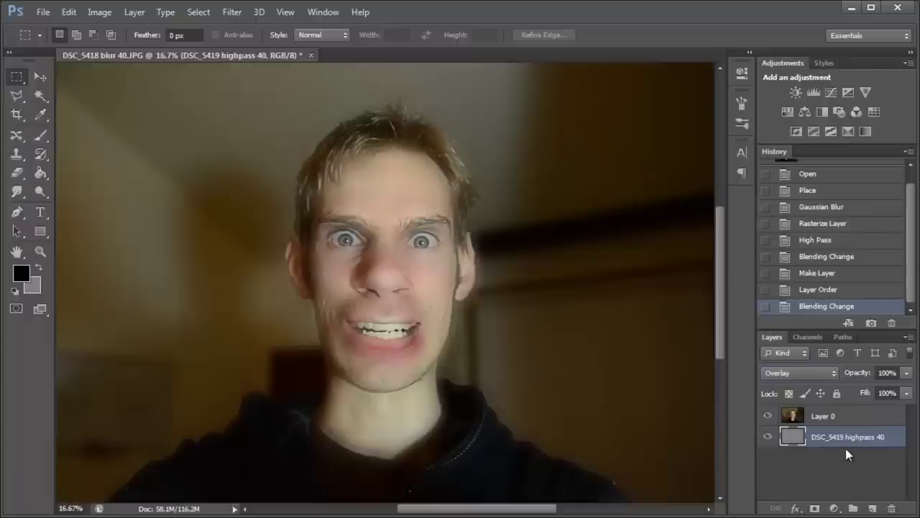
drag(837, 441, 870, 507)
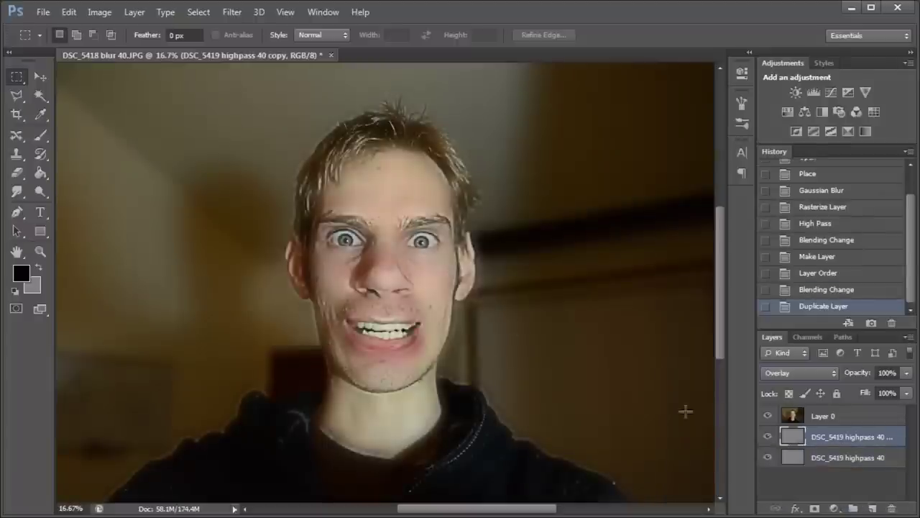
drag(824, 440, 893, 506)
Apply Image > Auto Contrast to the highpass layer and set its opacity to 39%
click(95, 13)
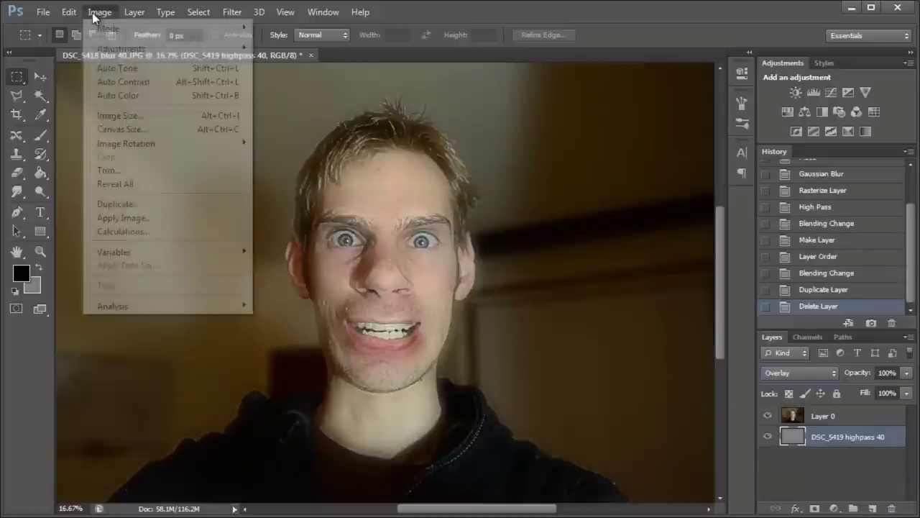
click(119, 81)
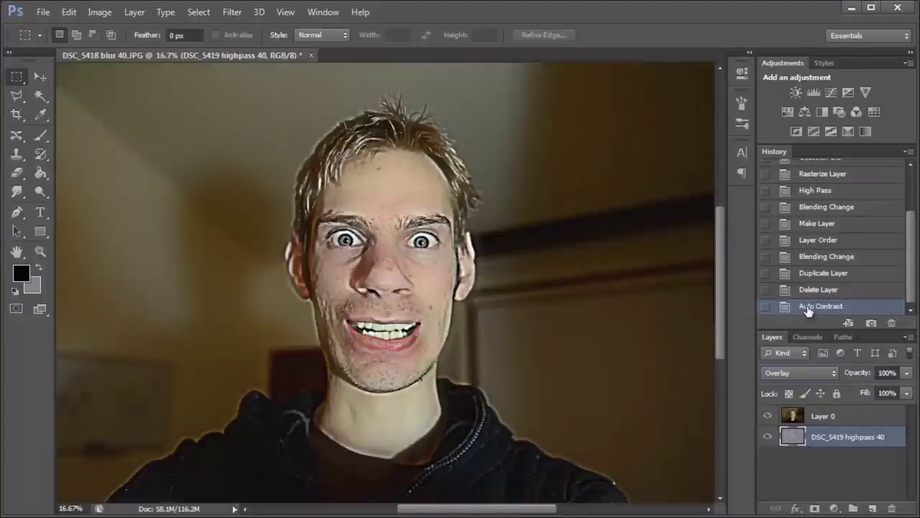
click(907, 372)
drag(907, 389, 866, 388)
click(822, 472)
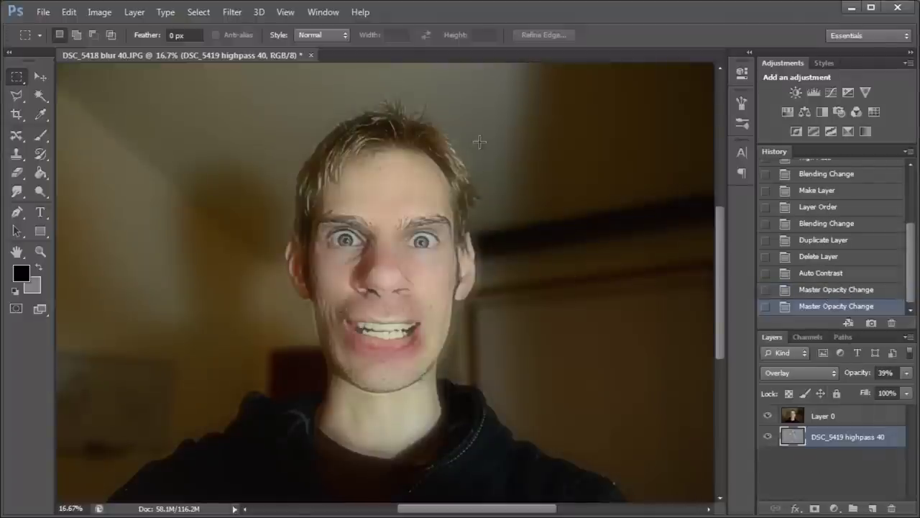
Zoom so the image fills the window and switch to the Brush tool
key(ctrl+minus)
key(ctrl+minus)
key(ctrl+minus)
key(ctrl+minus)
key(ctrl+minus)
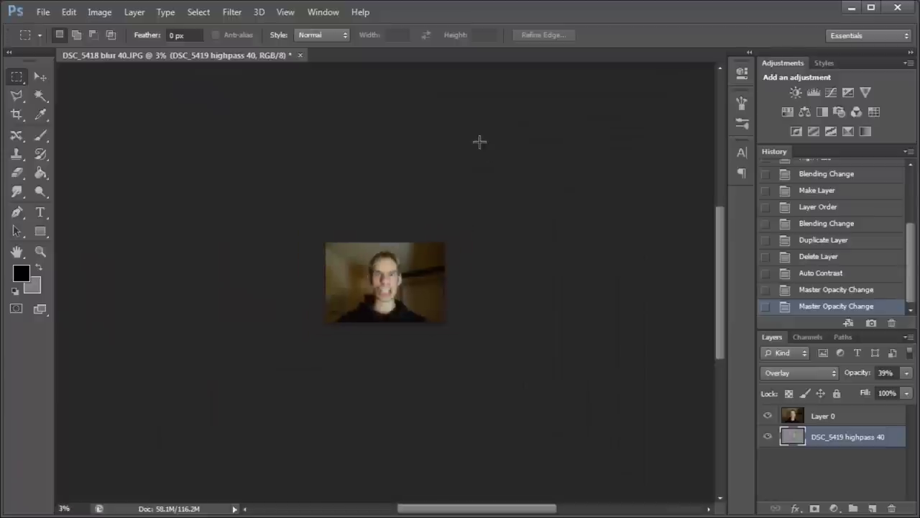
key(ctrl+plus)
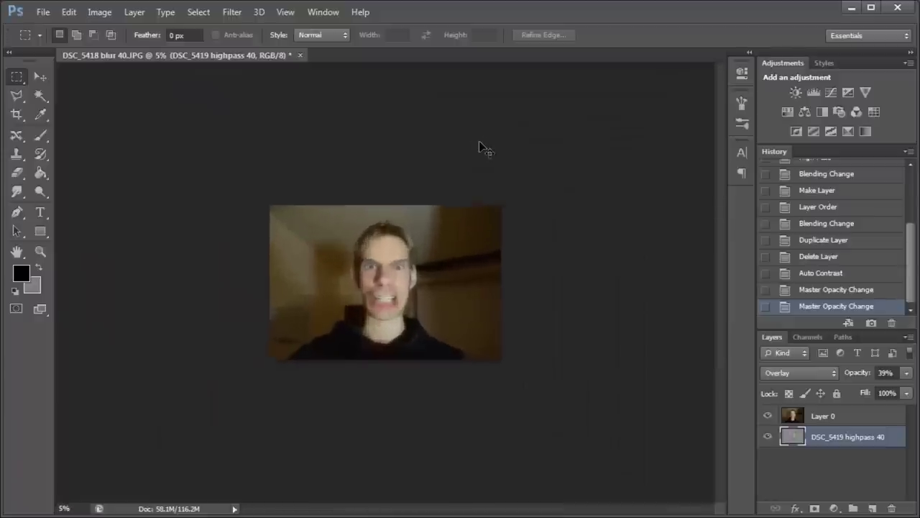
key(ctrl+plus)
key(ctrl+plus)
key(ctrl+plus)
key(ctrl+plus)
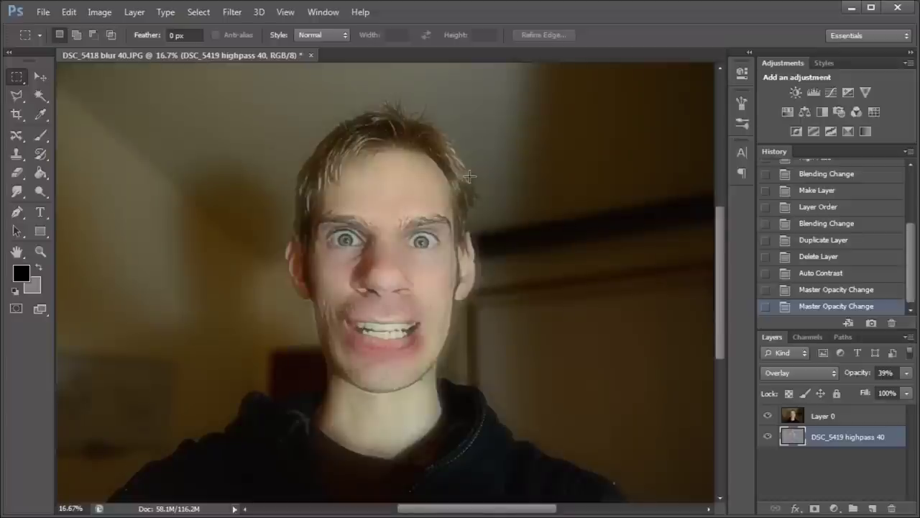
key(b)
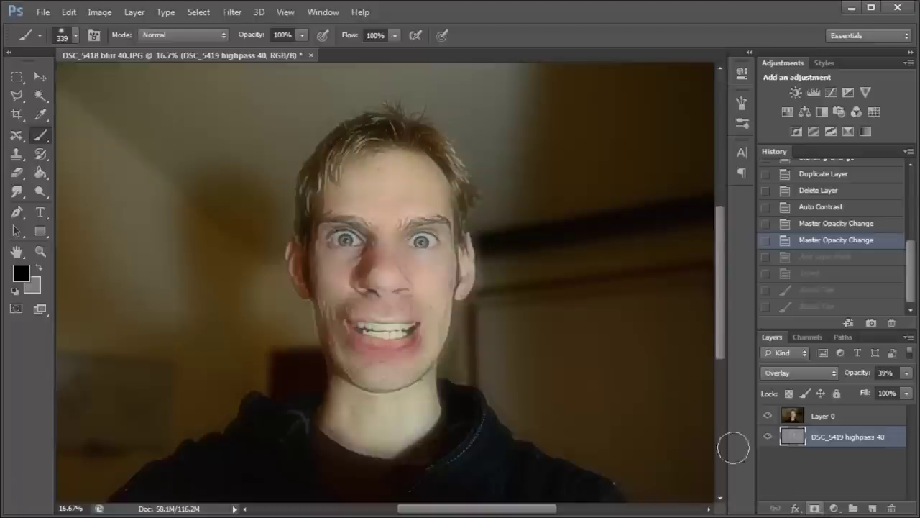
Place a fresh DSC_5419 highpass 40 photo and move it above Layer 0
key(alt+Tab)
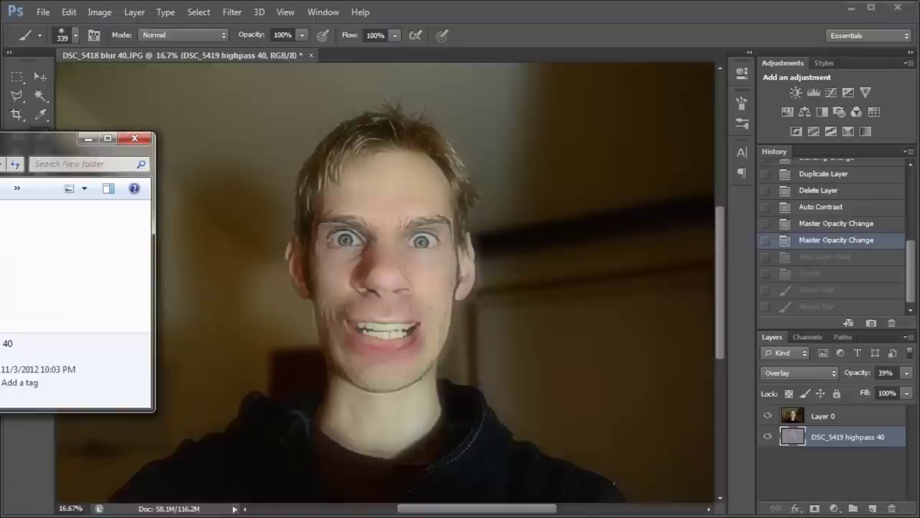
drag(12, 208, 252, 230)
key(b)
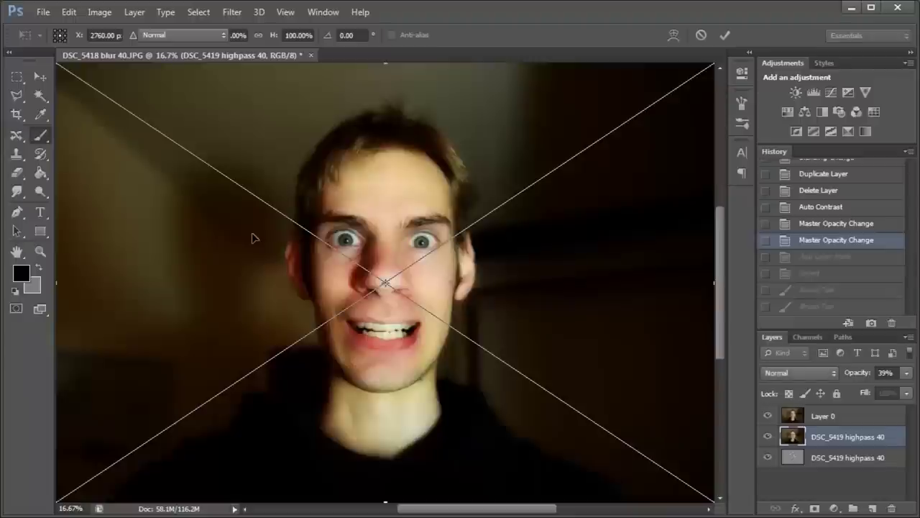
drag(834, 440, 830, 415)
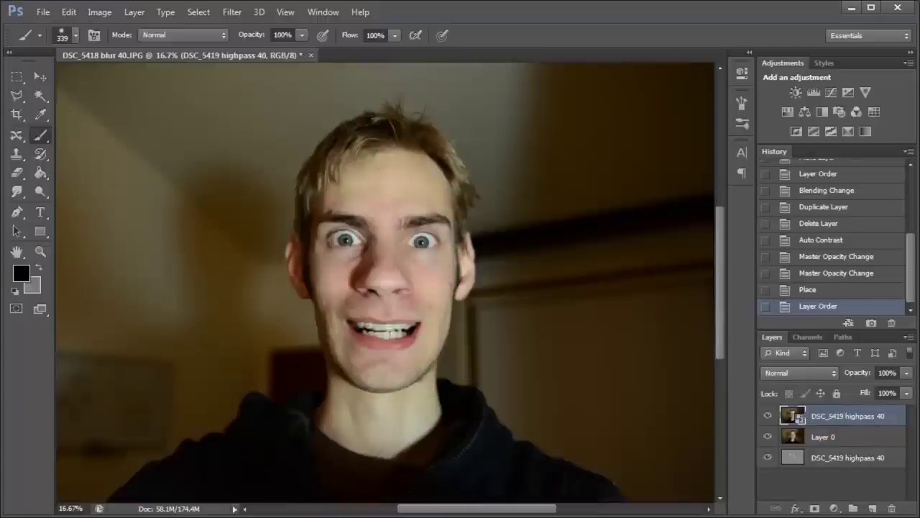
Add a layer mask to the top photo and paint black over the mouth and its corners
click(815, 508)
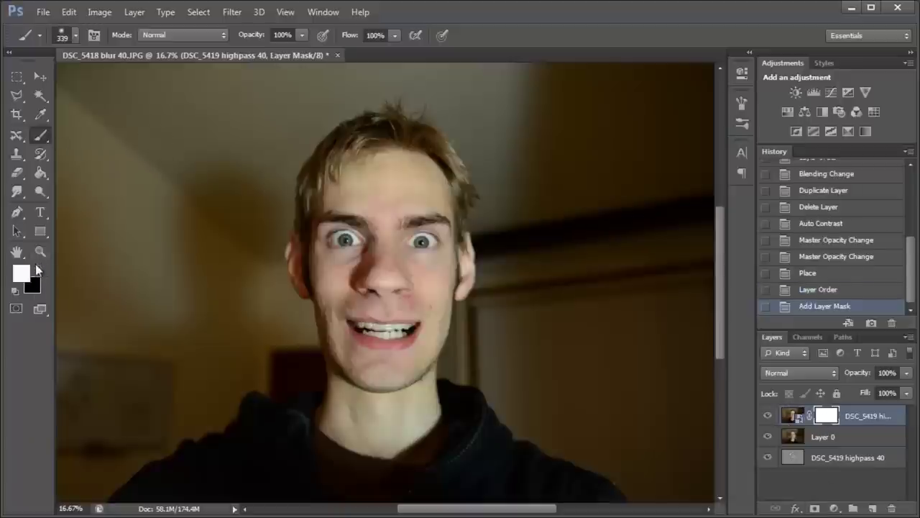
click(38, 268)
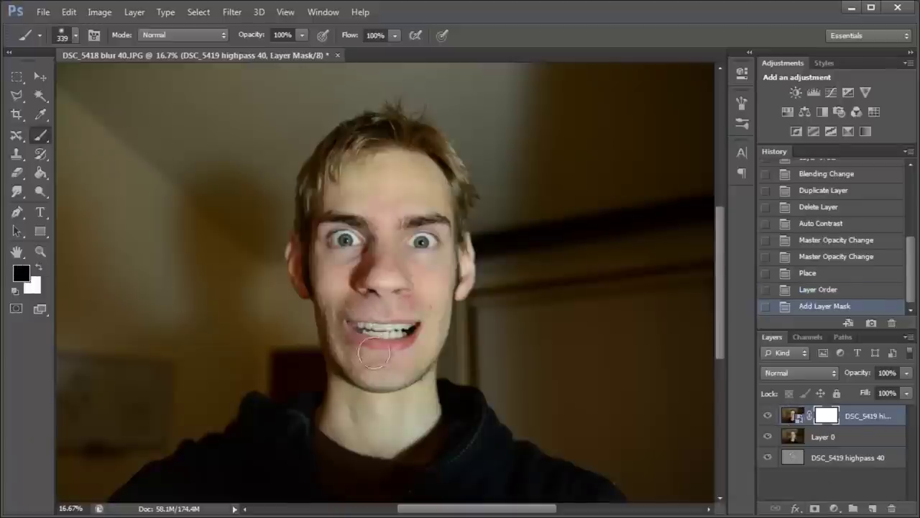
mouse_move(374, 353)
mouse_down()
mouse_move(403, 346)
mouse_move(347, 323)
mouse_move(421, 326)
mouse_up()
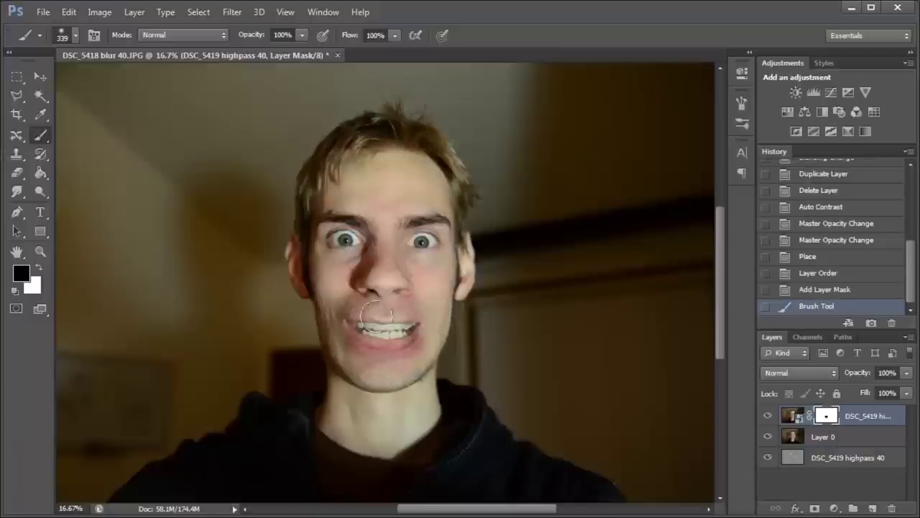
drag(423, 313, 422, 332)
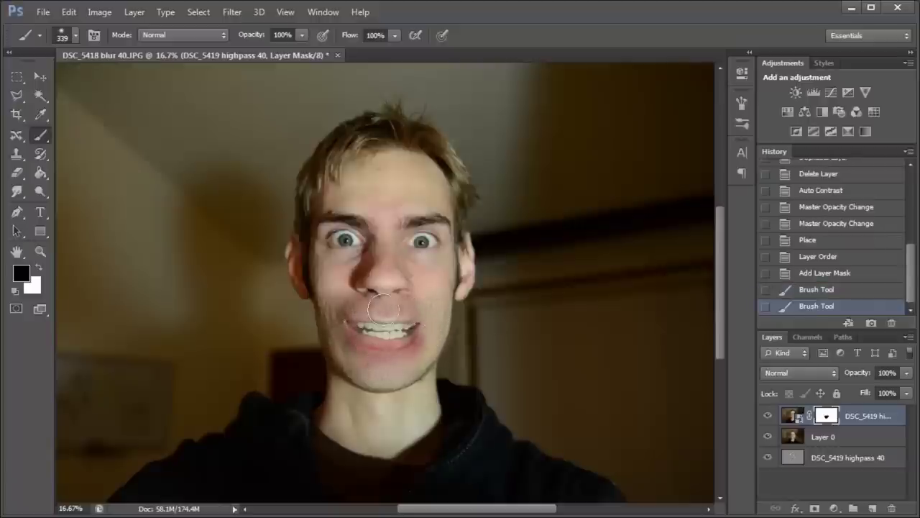
drag(383, 309, 417, 310)
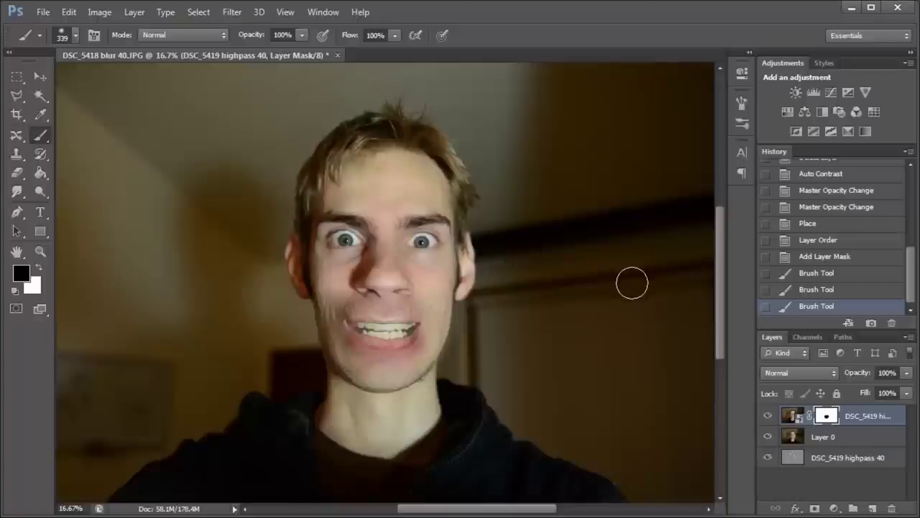
Fade the top photo's opacity to 0% and back to 100% to compare
click(906, 373)
drag(872, 387, 804, 387)
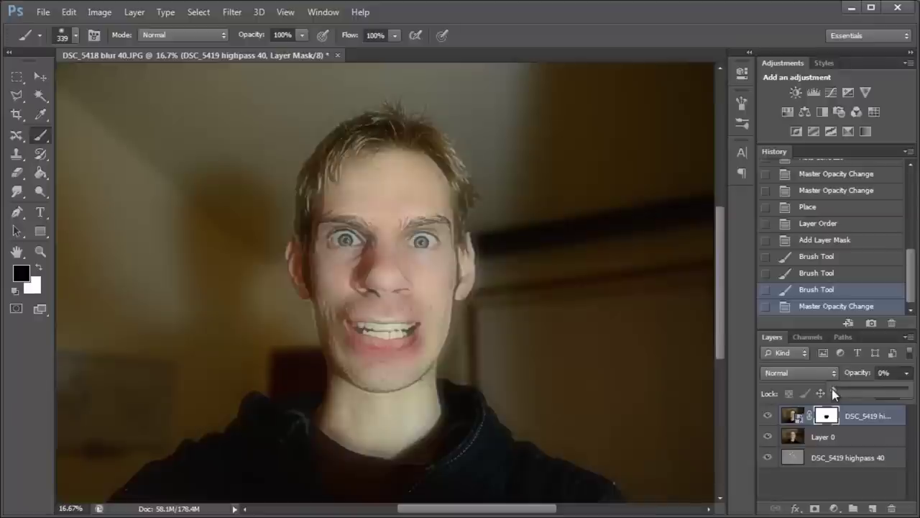
drag(832, 388, 906, 389)
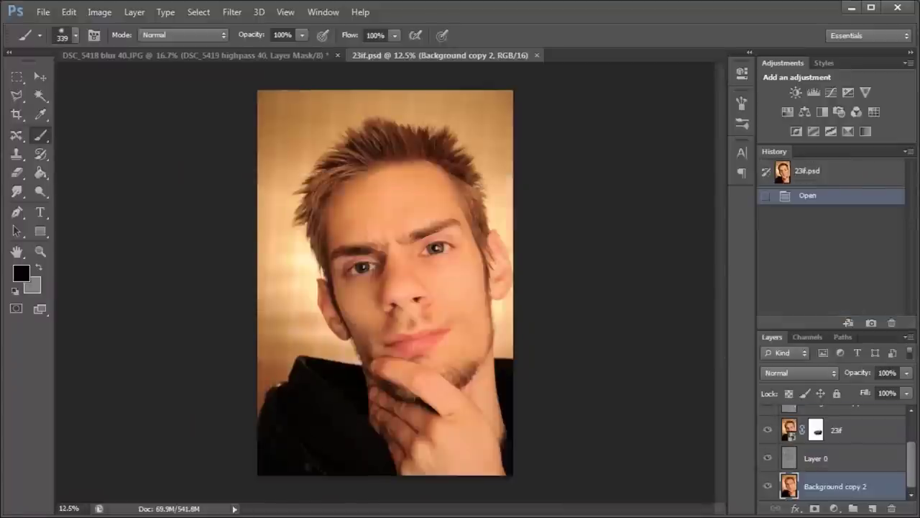
click(18, 76)
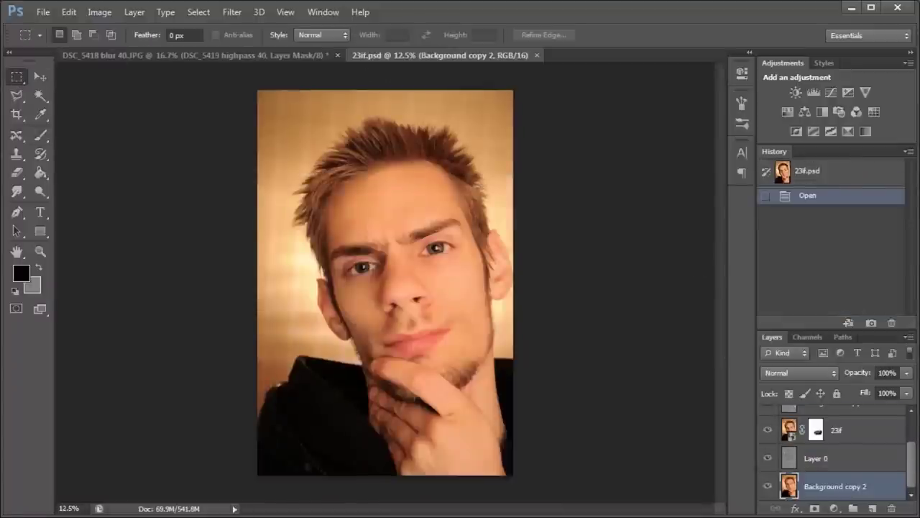
click(790, 459)
click(767, 430)
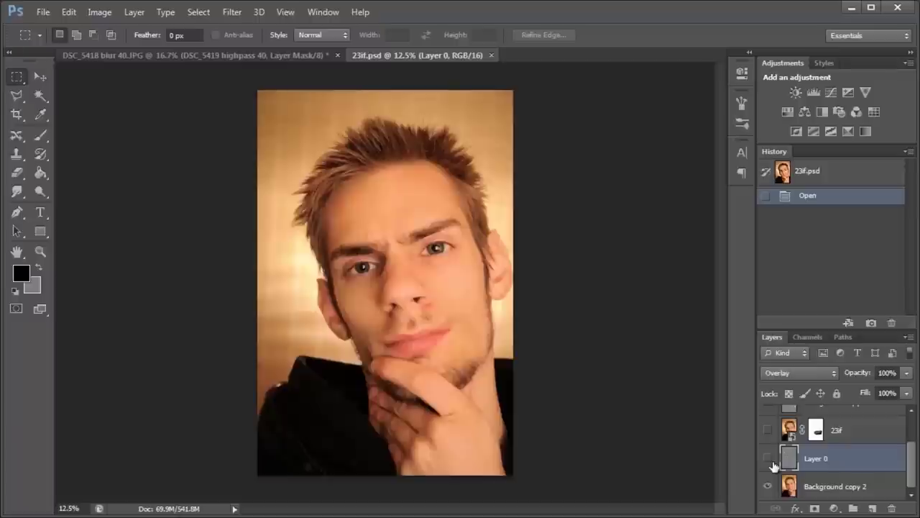
click(767, 458)
click(824, 487)
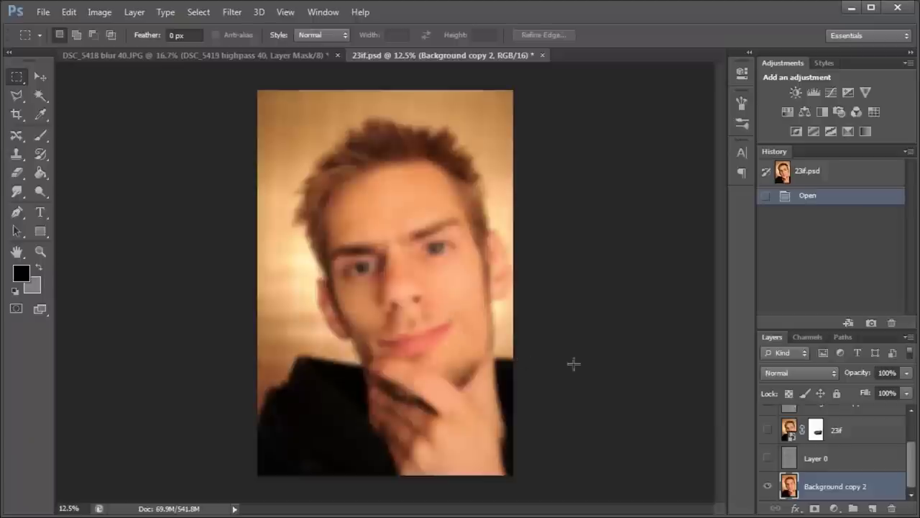
click(768, 459)
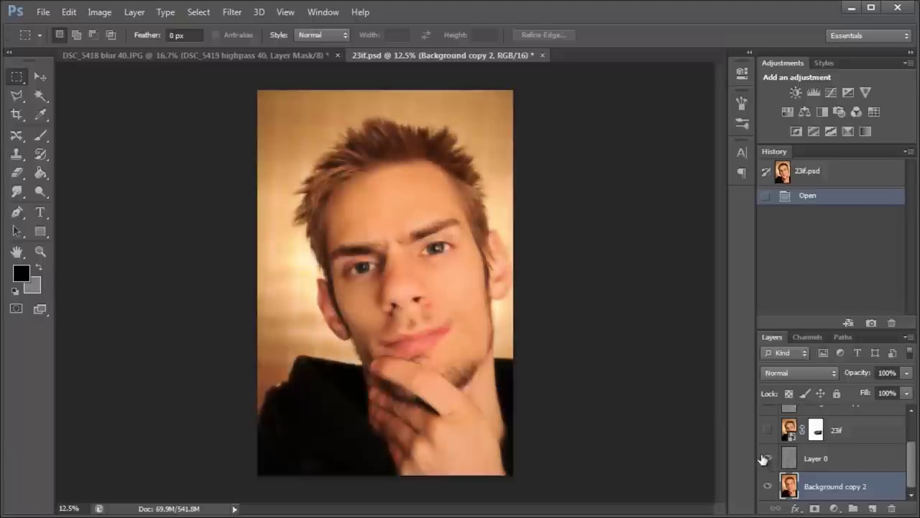
key(ctrl+plus)
key(ctrl+plus)
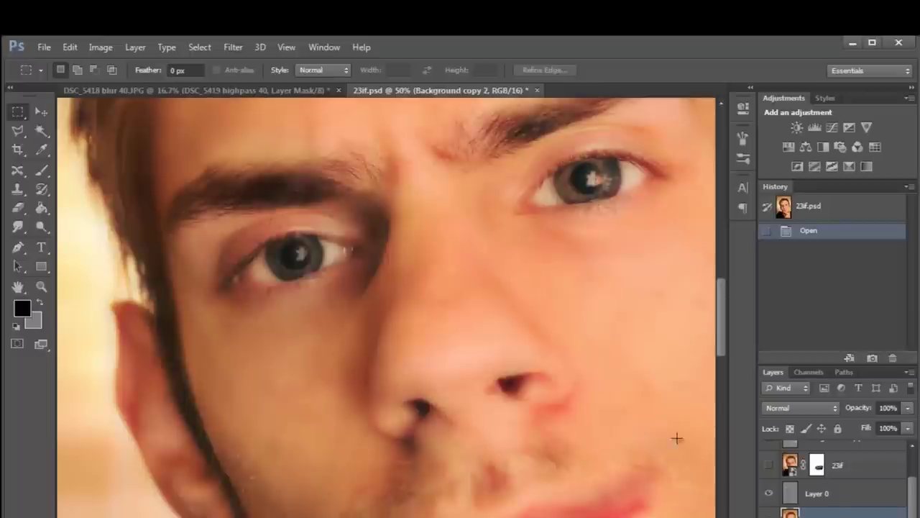
scroll(622, 436, down, 3)
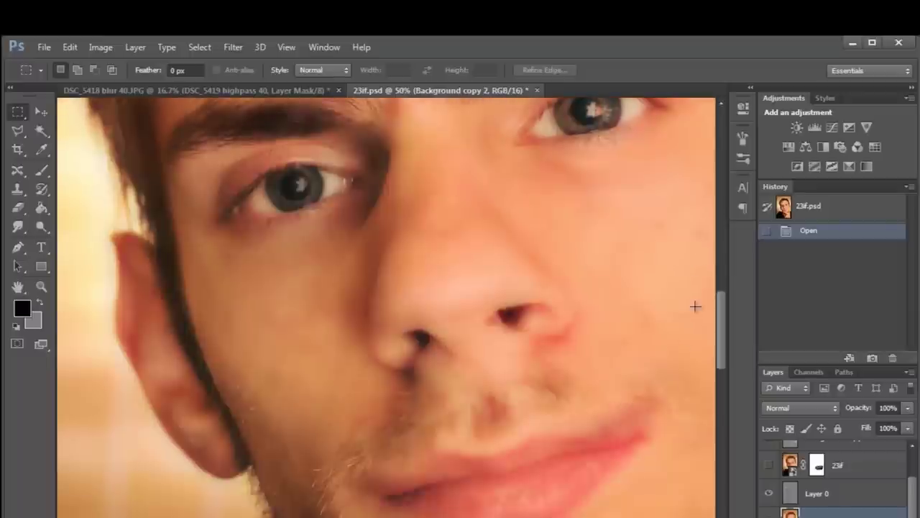
scroll(727, 287, up, 2)
scroll(727, 284, up, 1)
drag(726, 282, 730, 330)
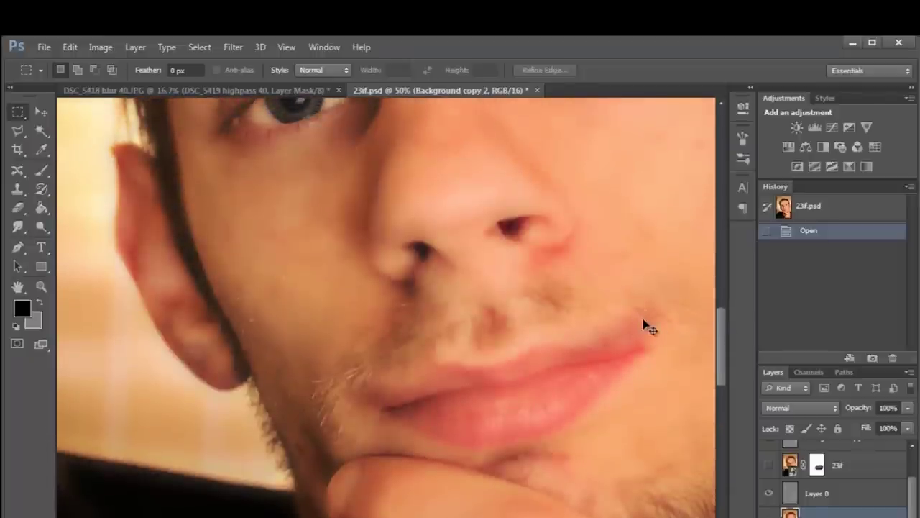
key(ctrl+minus)
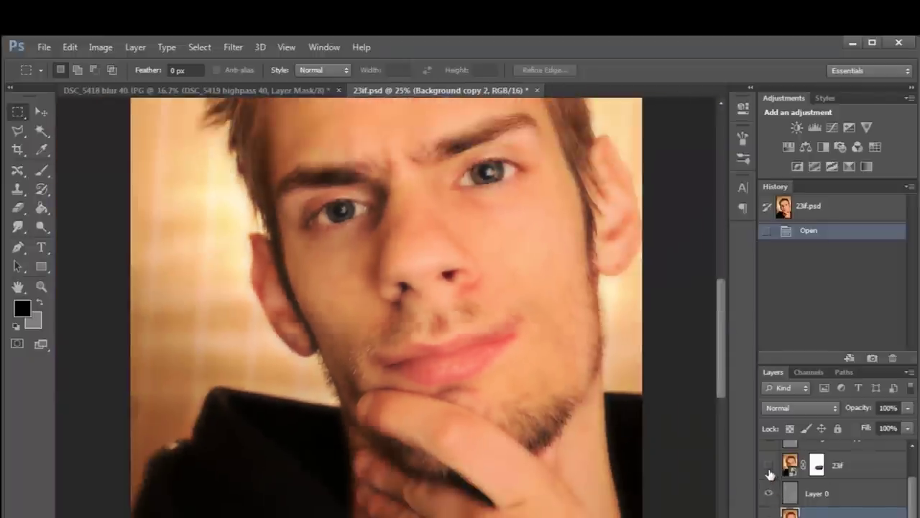
click(769, 467)
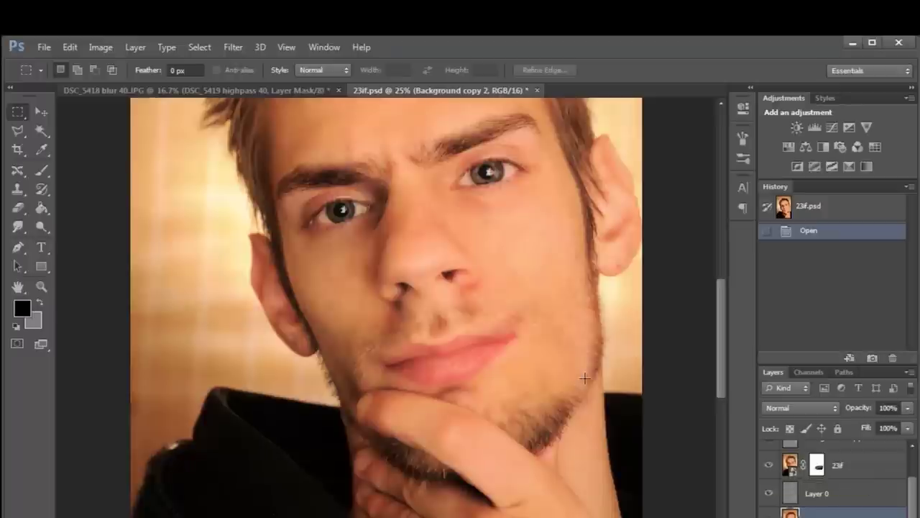